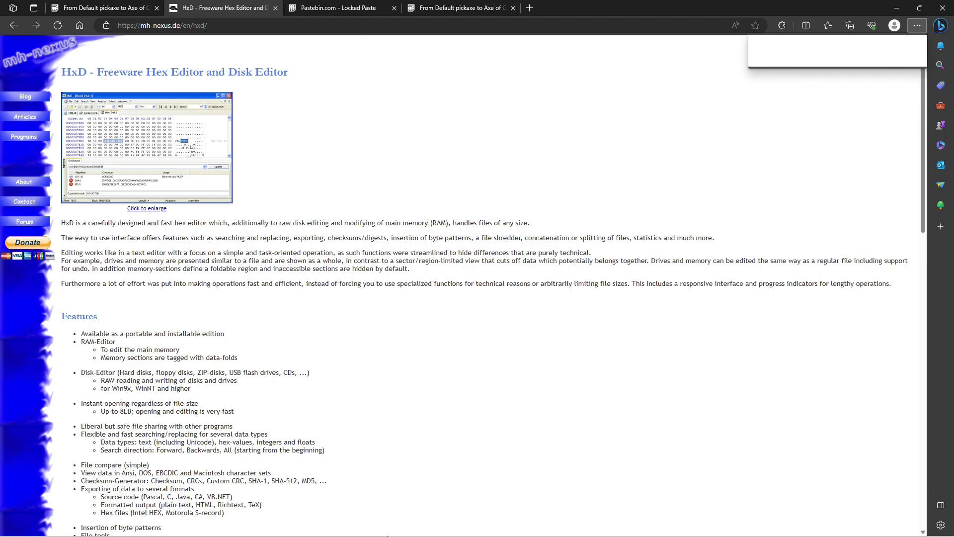
scroll(332, 479, "down", 3)
scroll(266, 301, "down", 7)
scroll(221, 249, "up", 2)
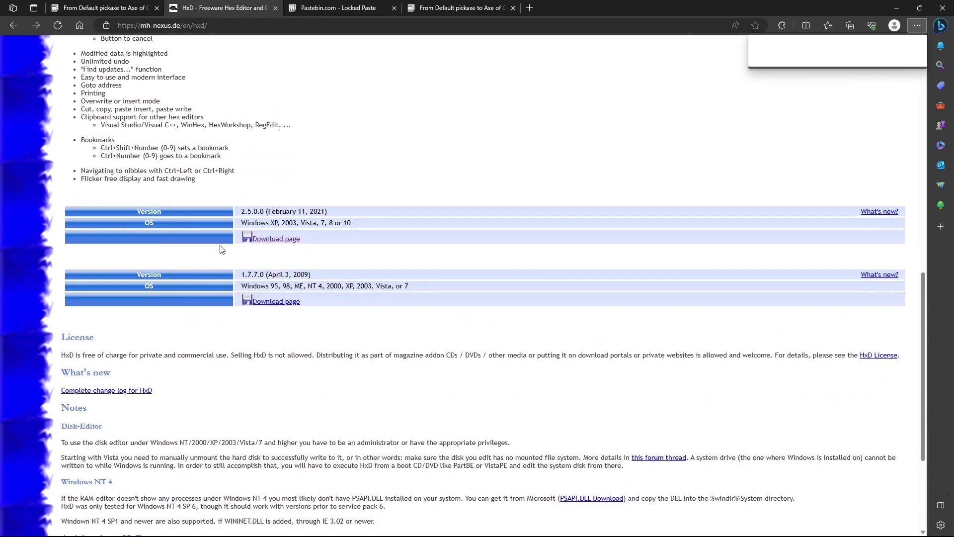
Follow the 'Download page' link to the HxD version 2.5.0.0 installers list.
left_click(294, 243)
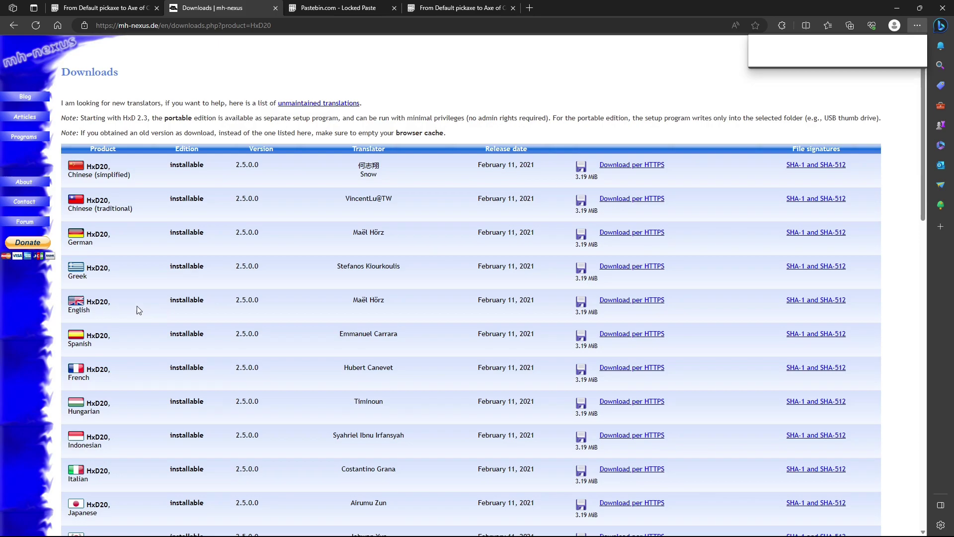
left_click_drag(96, 176, 151, 179)
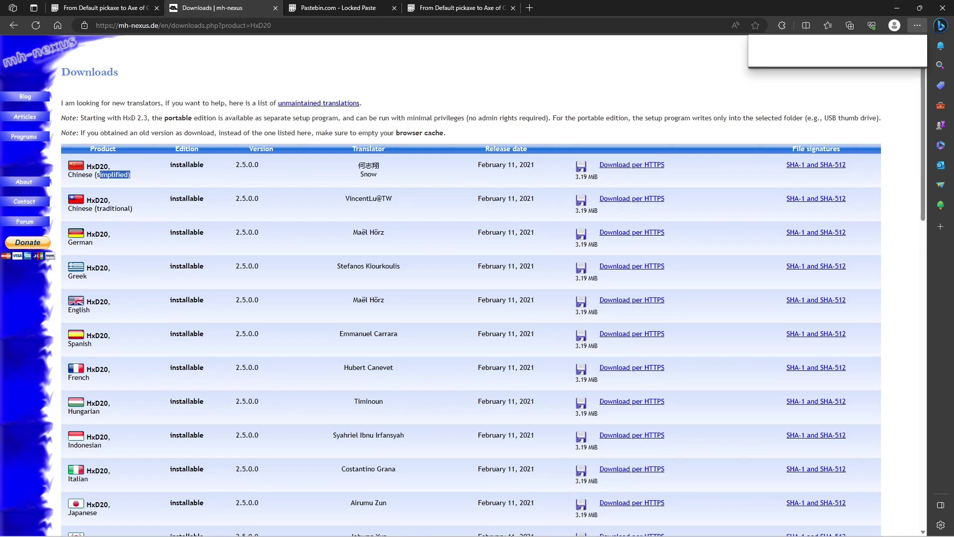
In HxD's Open dialog, browse to C:\Program Files\Epic Games\Fortnite\FortniteGame\Content\Paks.
left_click(543, 526)
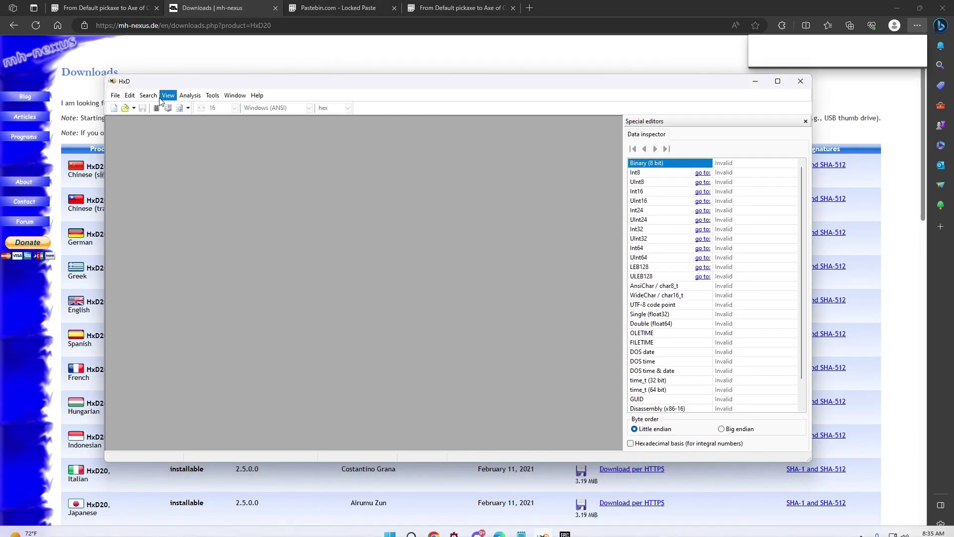
left_click(116, 96)
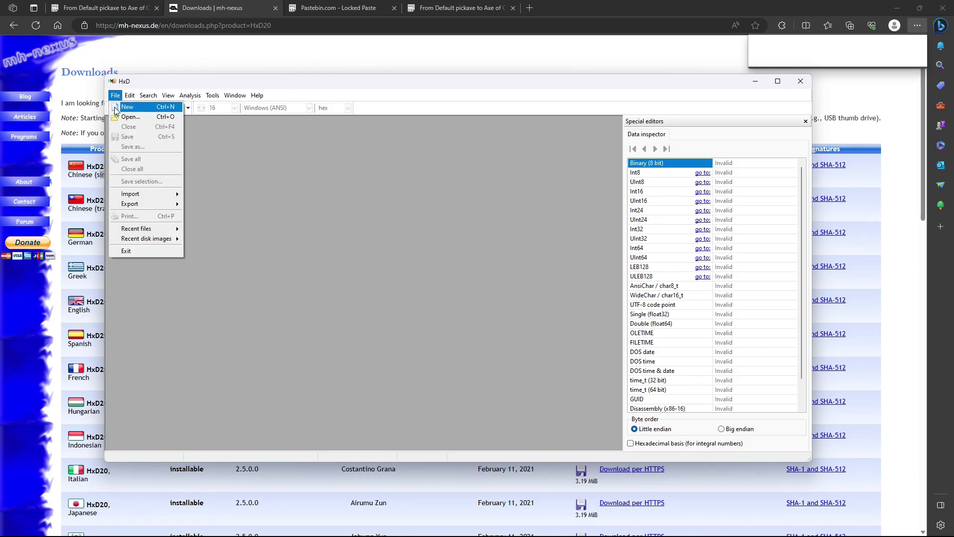
left_click(128, 117)
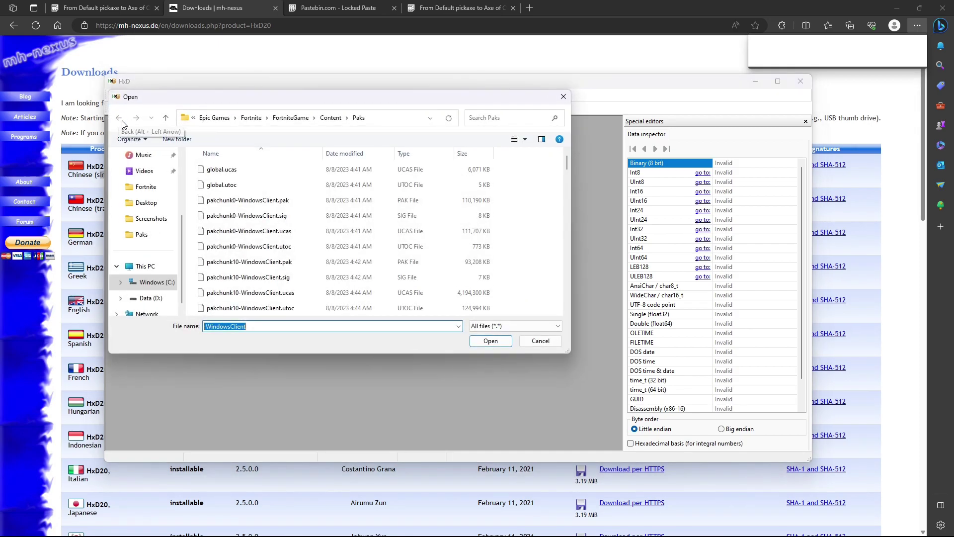
left_click(155, 283)
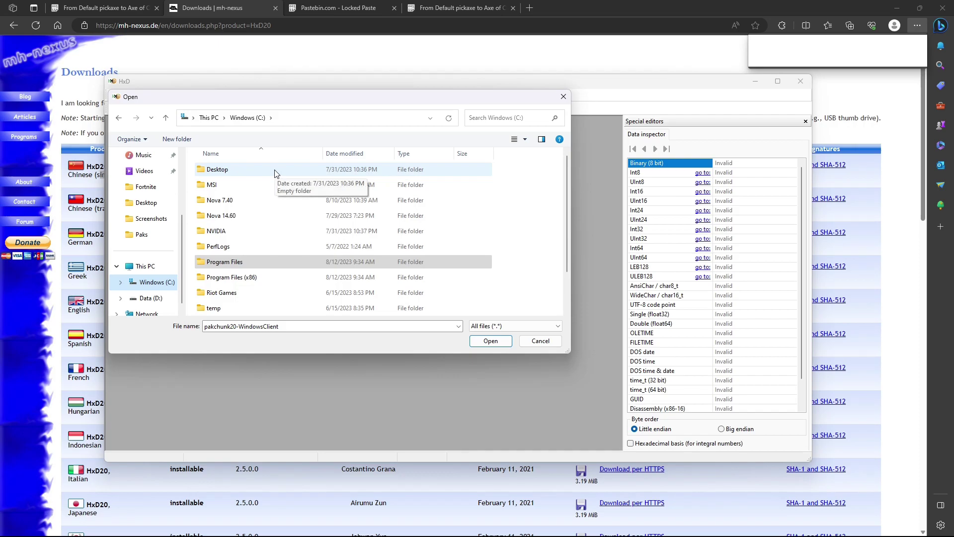
double_click(256, 265)
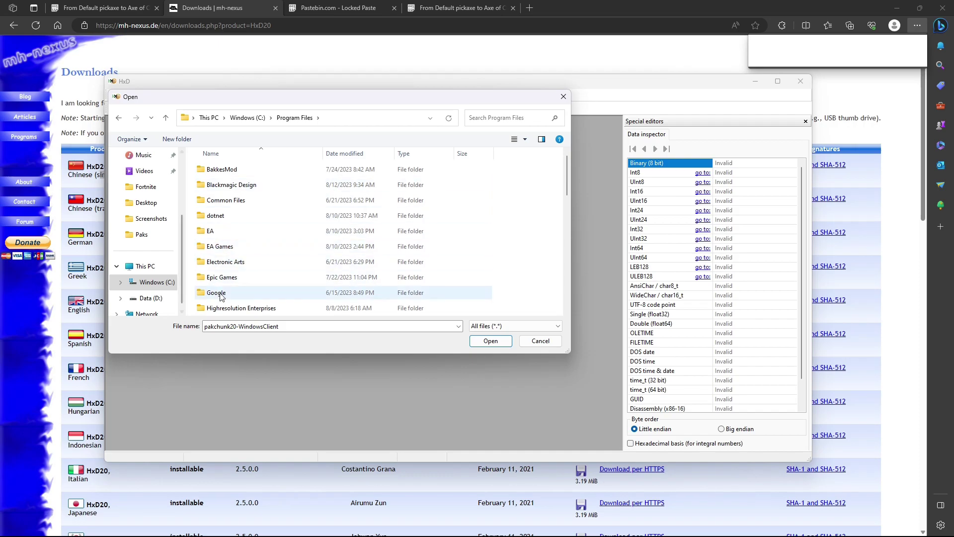
double_click(223, 277)
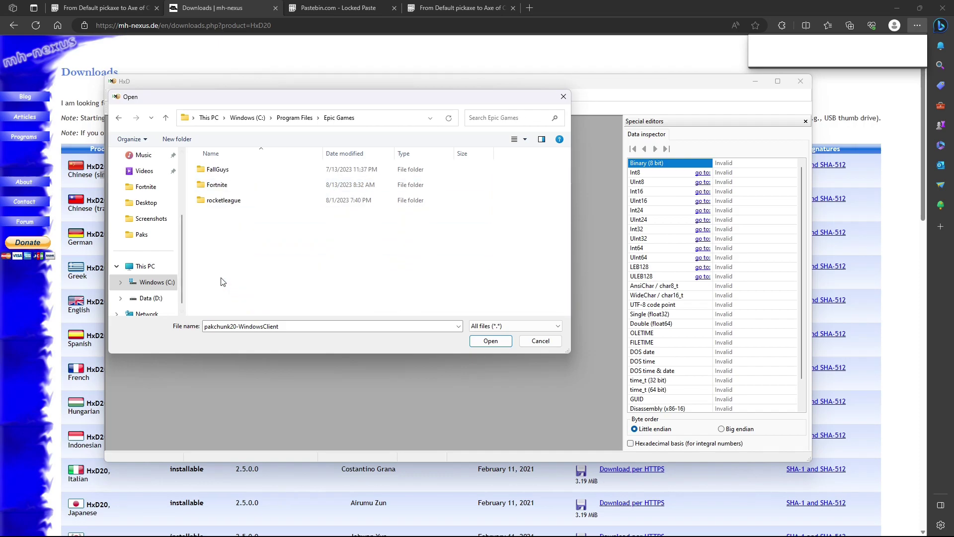
double_click(240, 187)
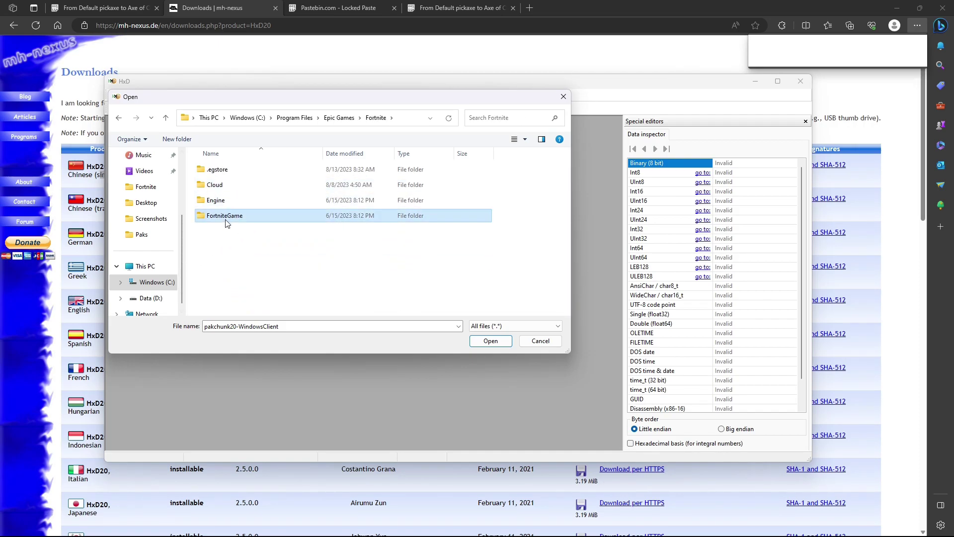
double_click(227, 219)
double_click(249, 188)
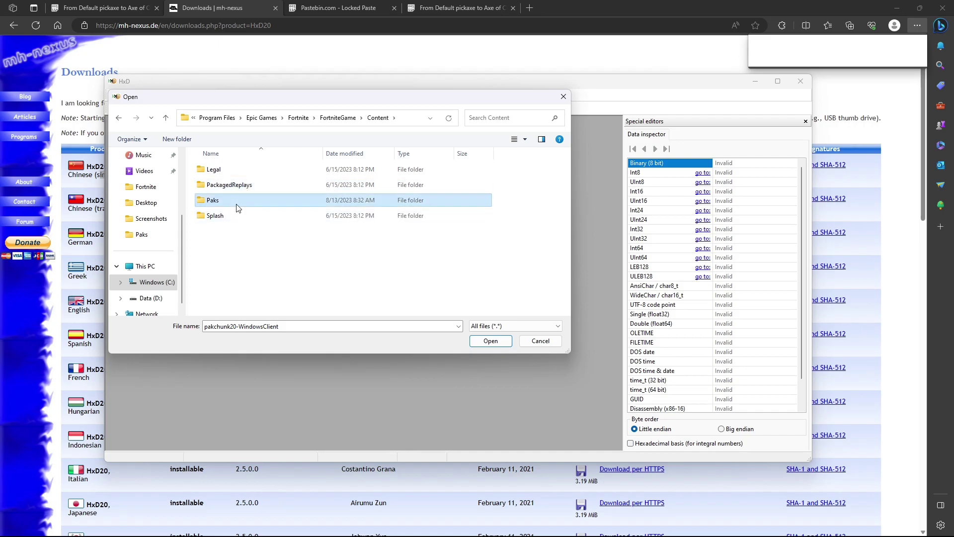
double_click(237, 200)
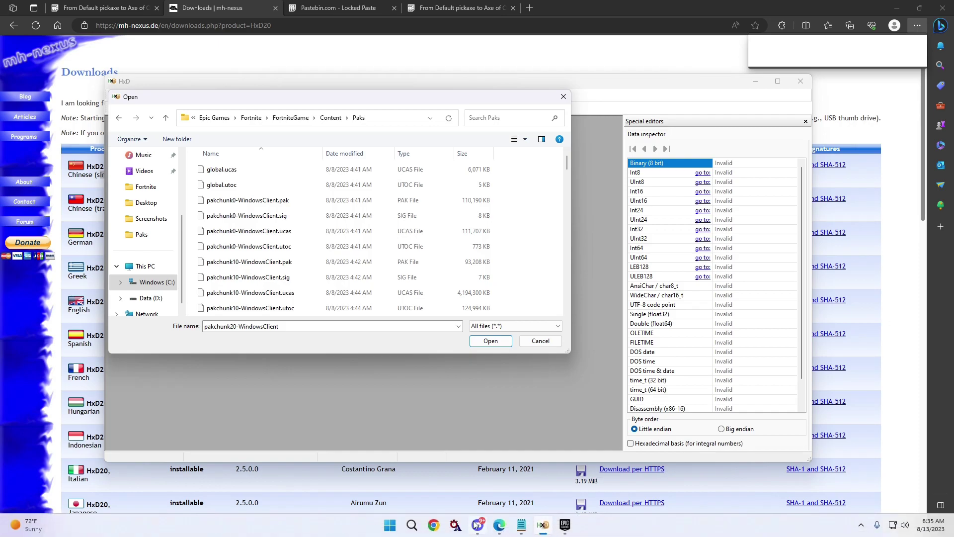
Copy the pakchunk20-WindowsClient.ucas name from Notepad, paste it into the Open dialog, and open it.
left_click(523, 524)
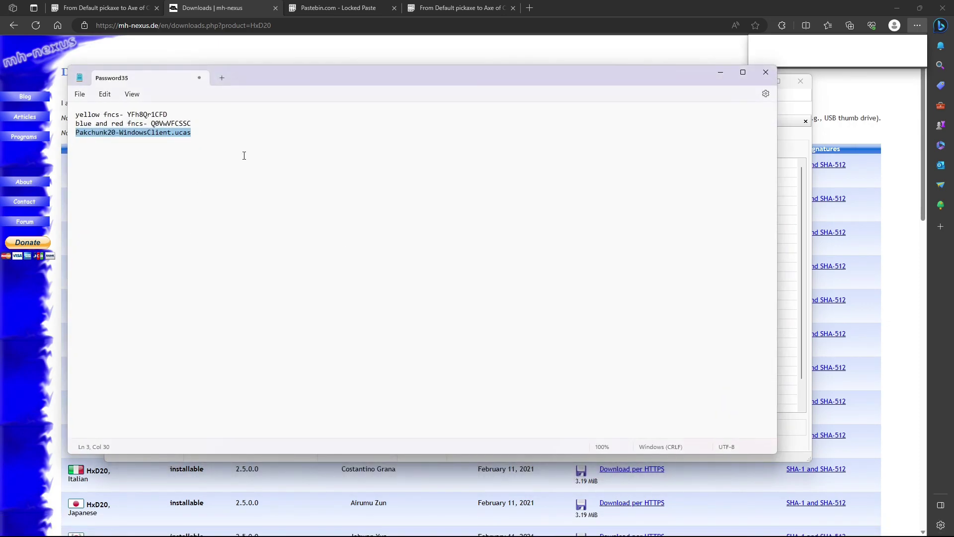
left_click(99, 134)
left_click(163, 136, "shift")
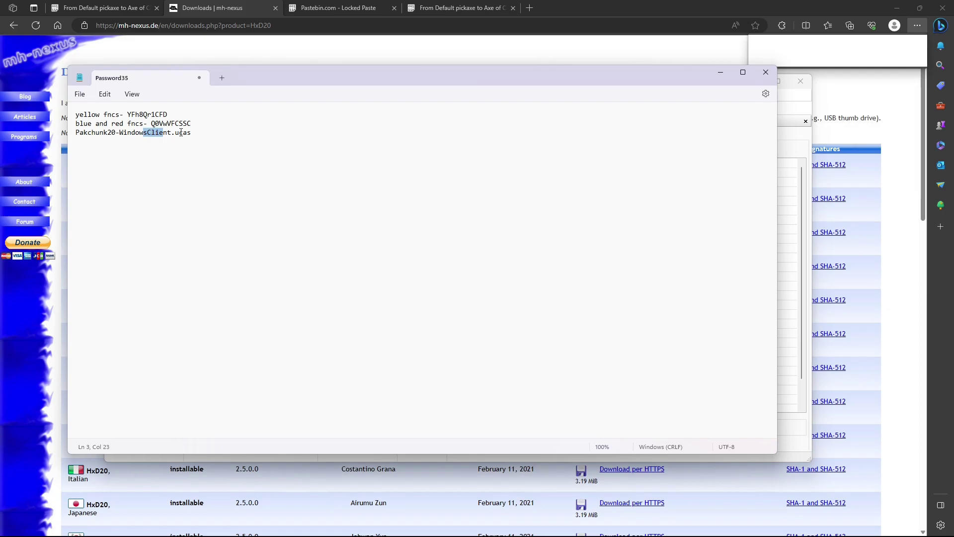
left_click(720, 71)
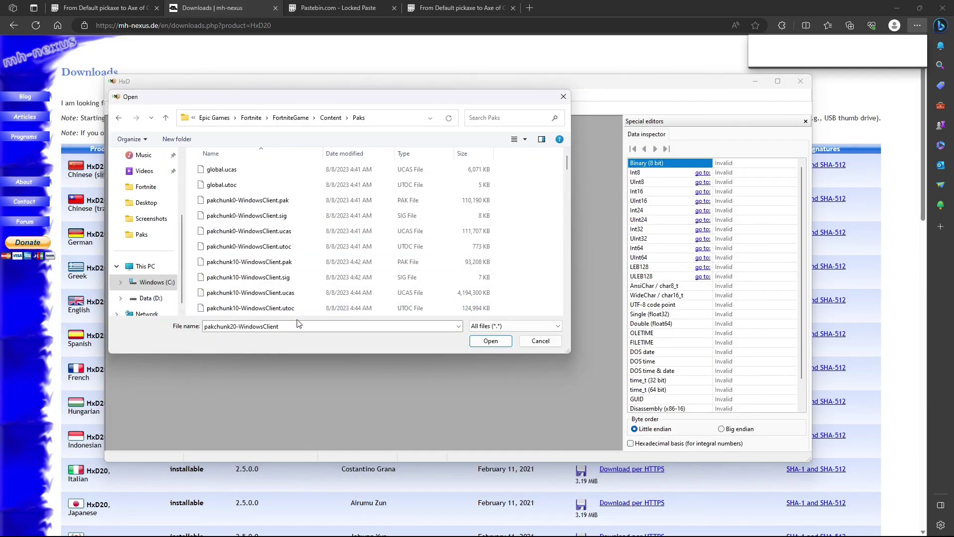
type("Pakchunk20-WindowsClient.ucas")
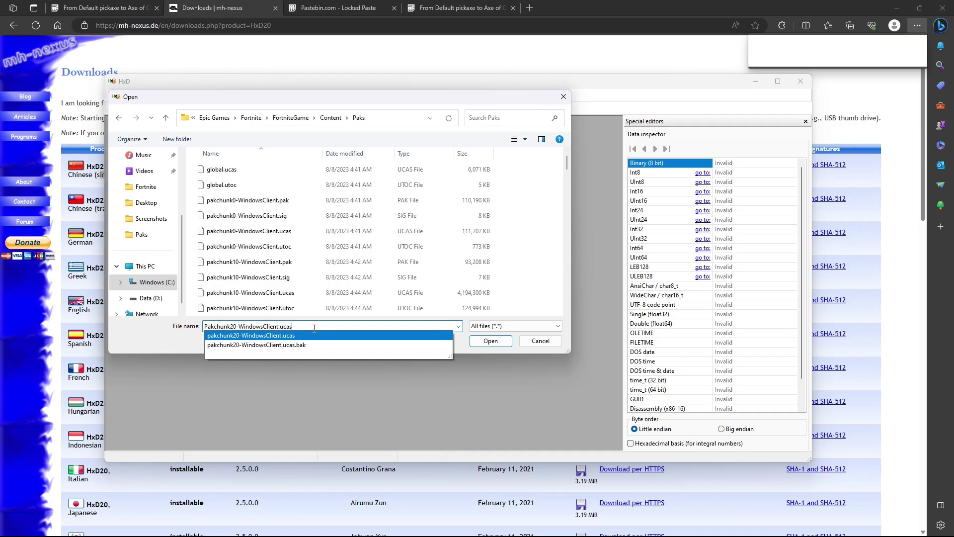
left_click(498, 344)
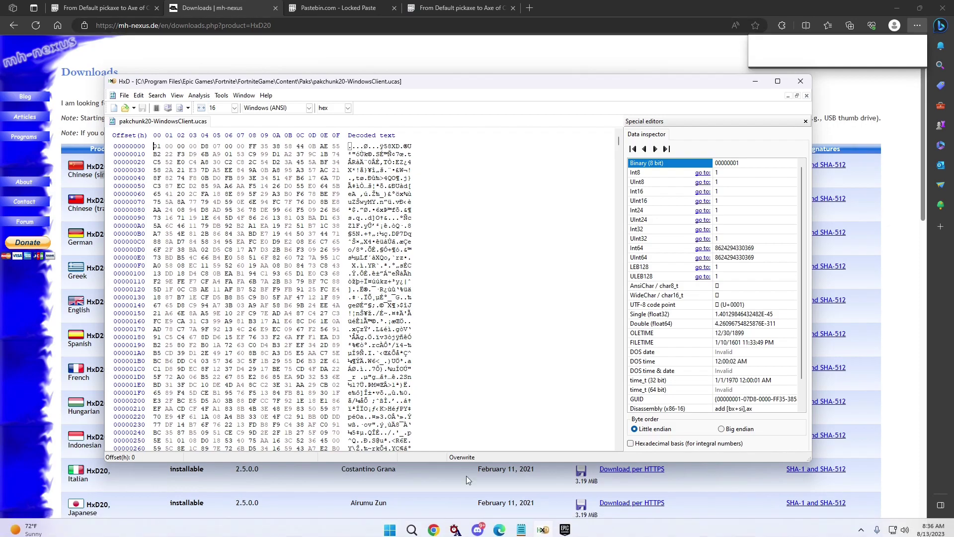
Copy the yellow FNCS password from Notepad and use it to unlock the Pastebin paste.
left_click(318, 6)
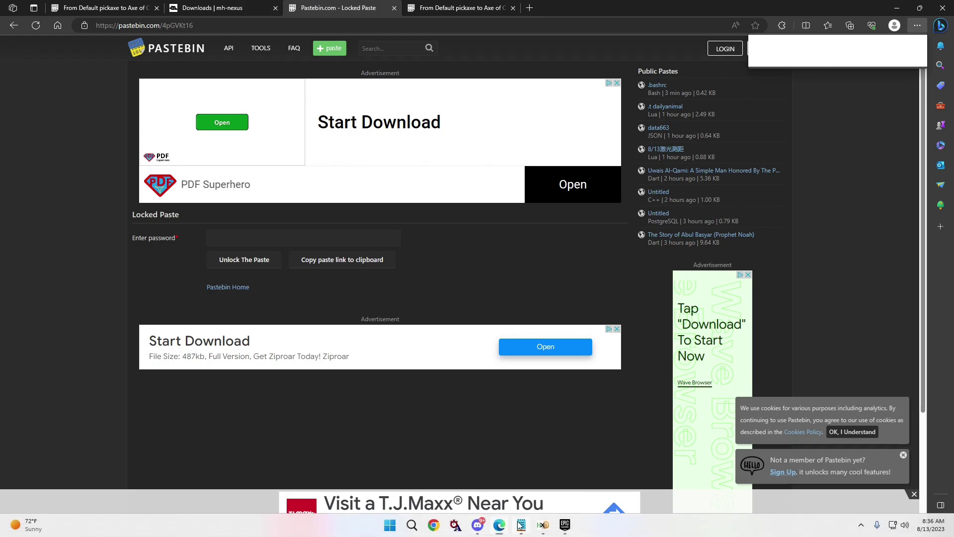
left_click(521, 526)
left_click_drag(170, 116, 123, 116)
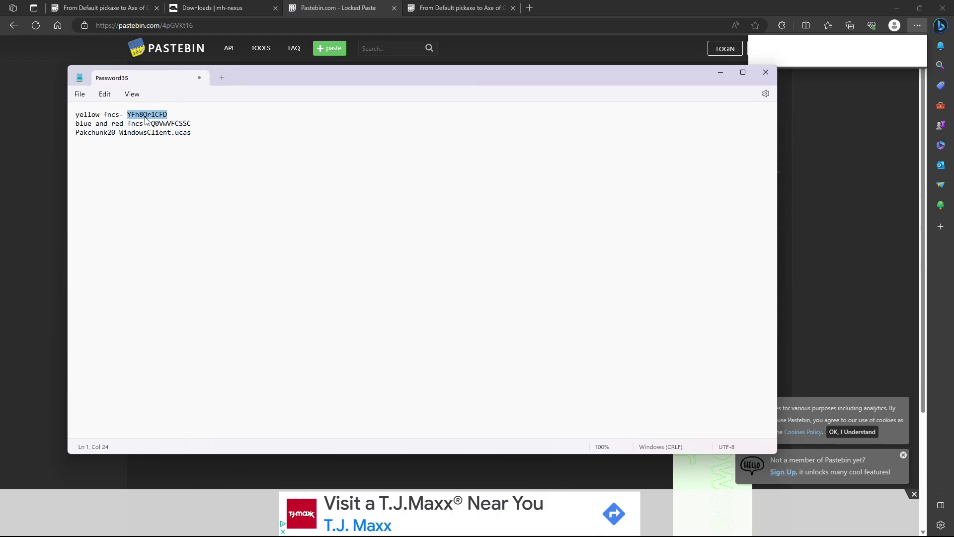
left_click(2, 200)
left_click(244, 241)
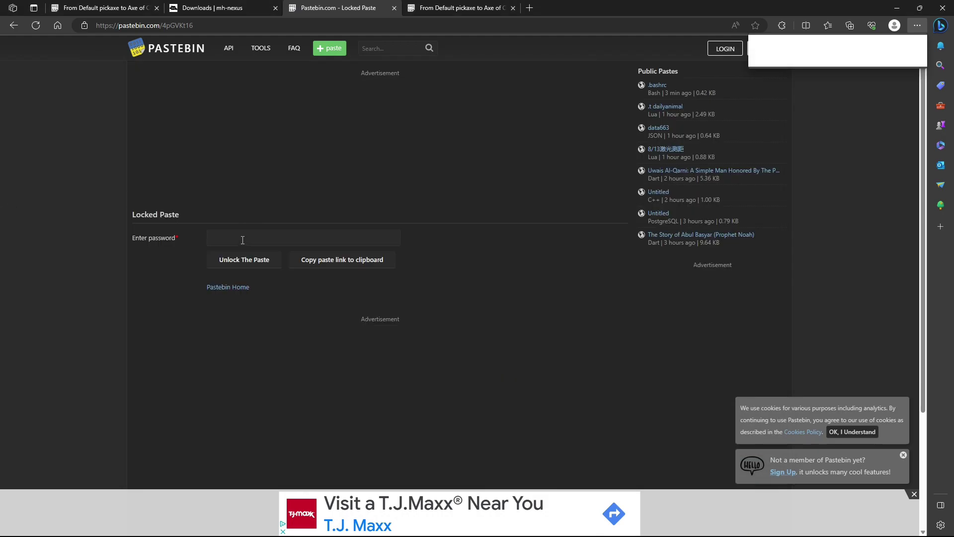
key("ctrl+v")
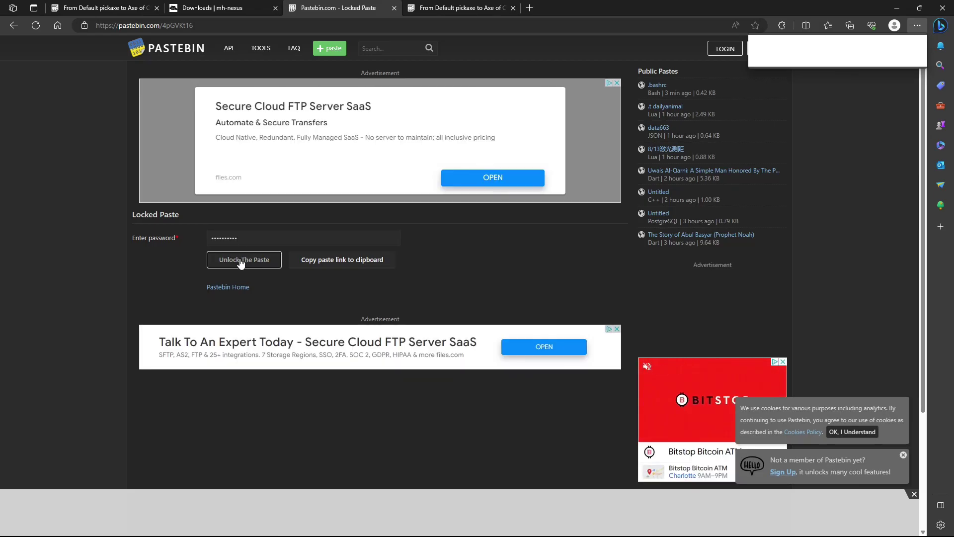
left_click(243, 261)
scroll(207, 369, "down", 2)
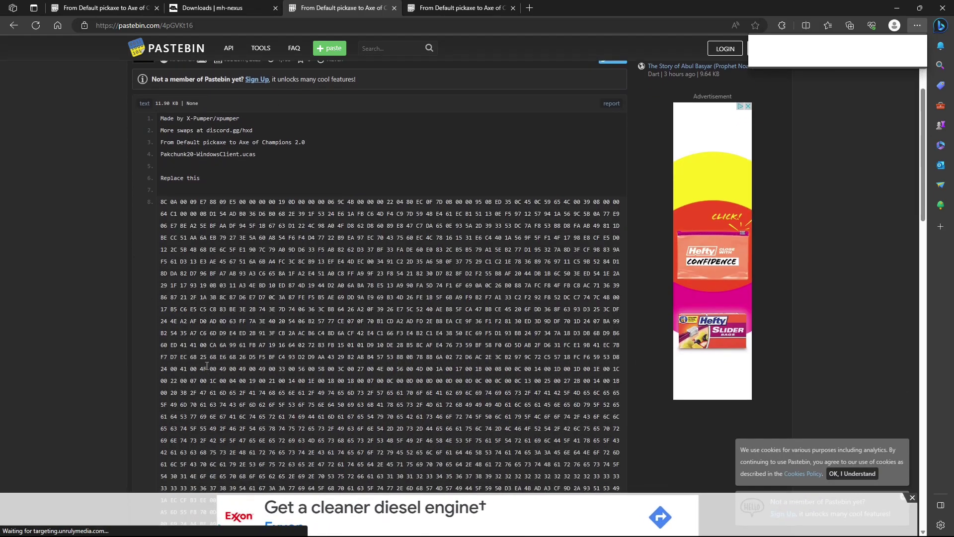
Copy the 'Replace this' hex block and find it in the .ucas with an all-direction Hex-values search.
triple_click(302, 309)
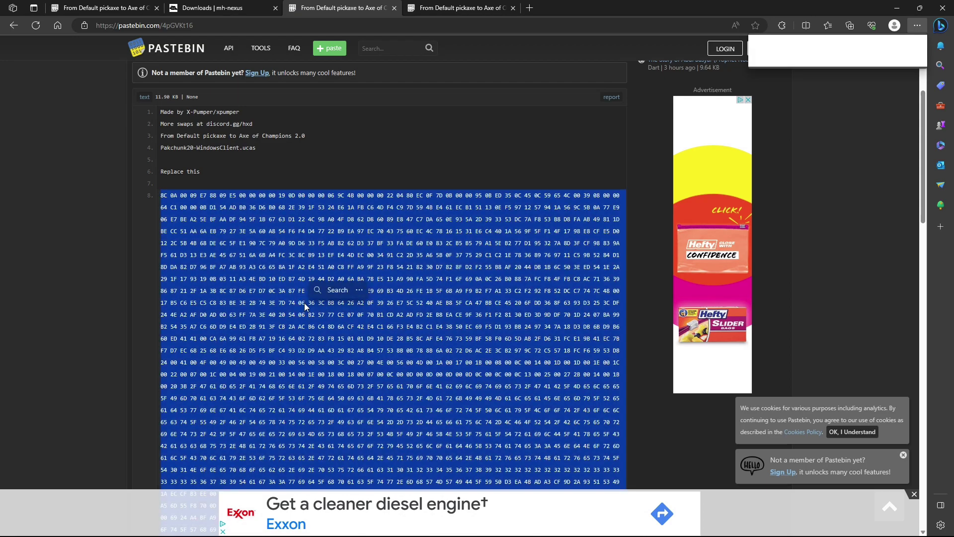
scroll(266, 276, "down", 3)
scroll(266, 275, "down", 3)
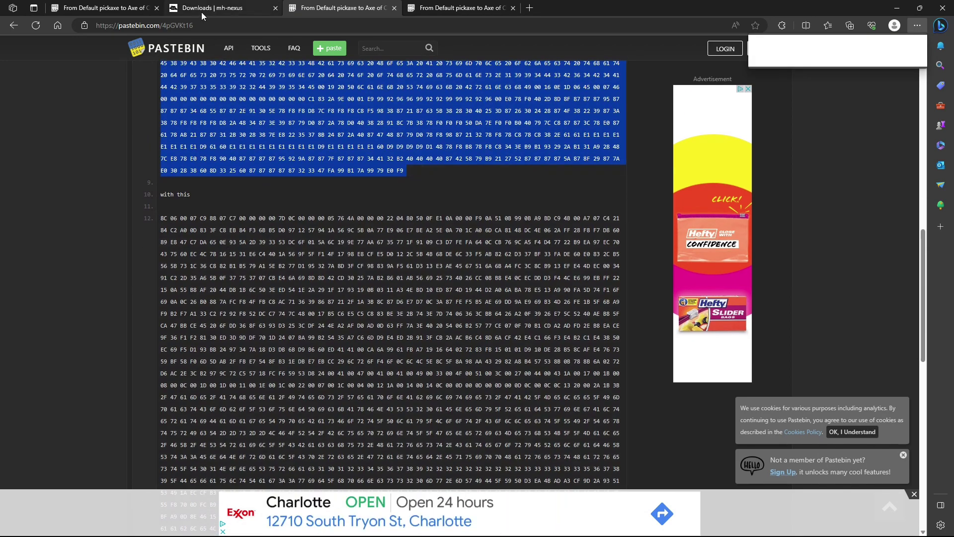
mouse_move(486, 532)
left_click(543, 526)
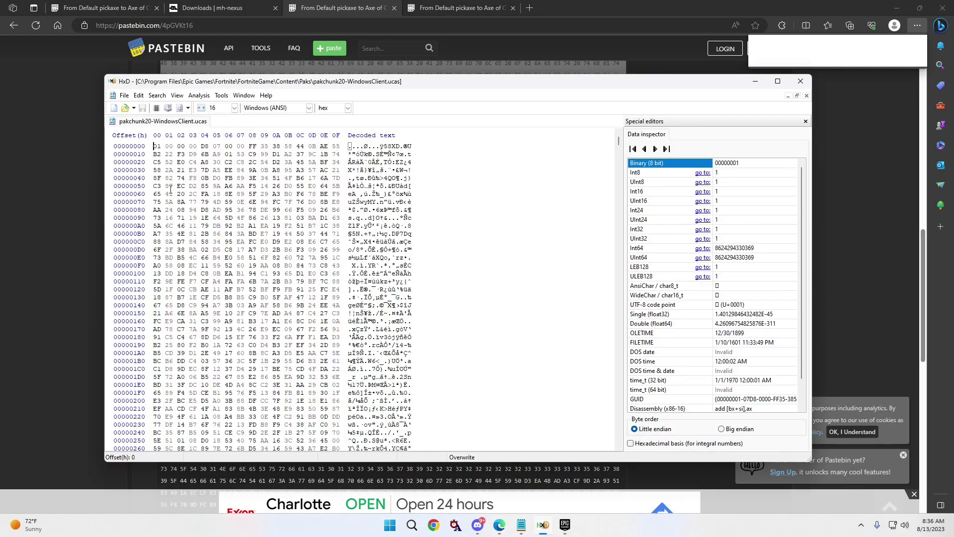
left_click(157, 95)
left_click(162, 109)
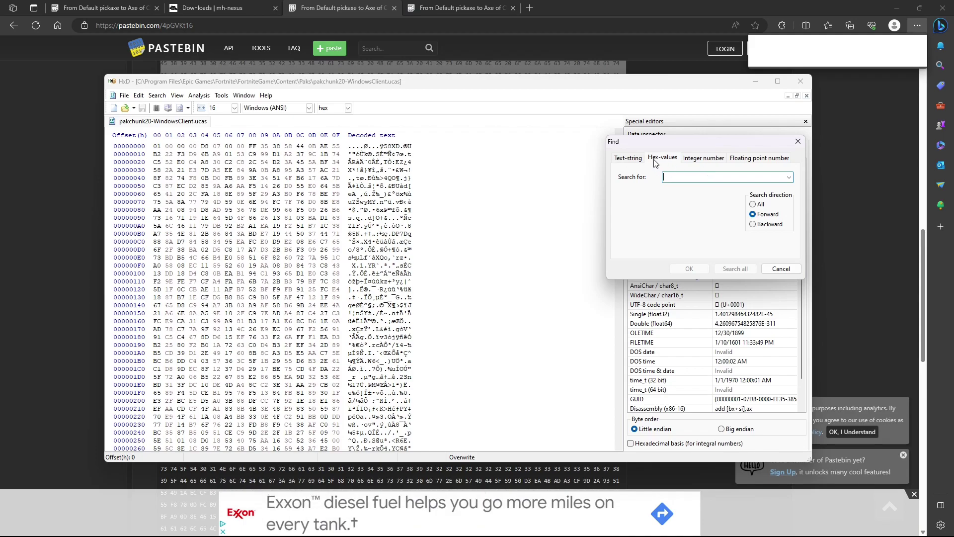
left_click(759, 206)
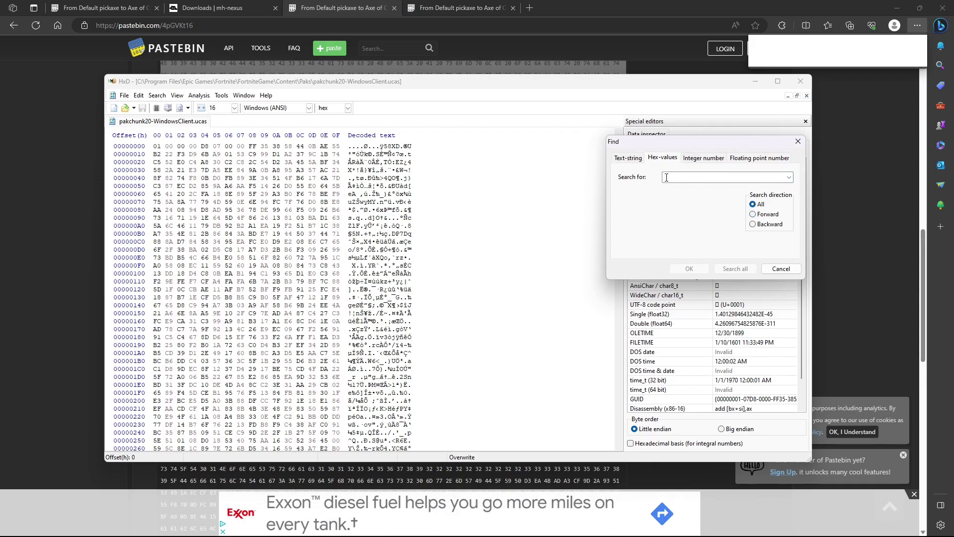
key("ctrl+v")
key("Return")
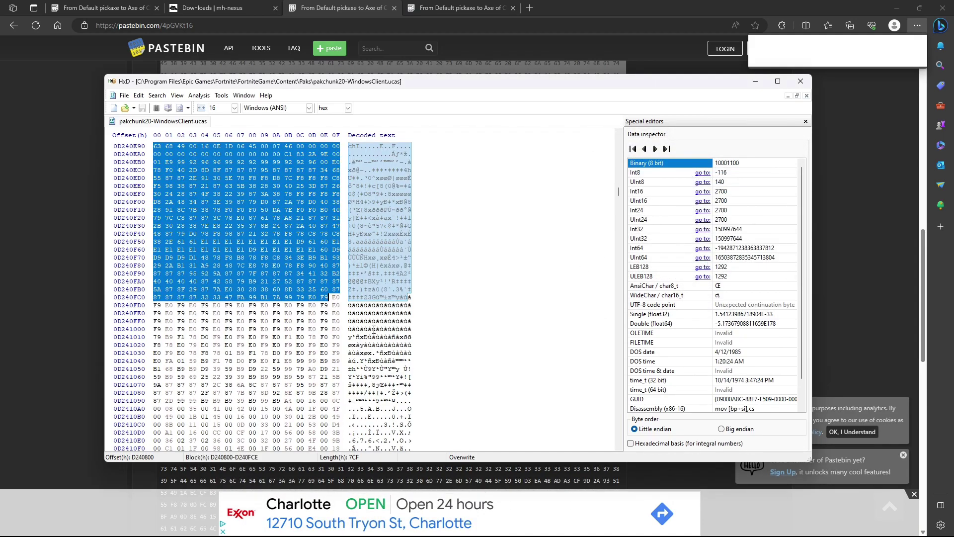
Copy the 'with this' hex block and Paste write it over the found bytes.
left_click(17, 249)
scroll(212, 241, "down", 3)
scroll(213, 241, "down", 1)
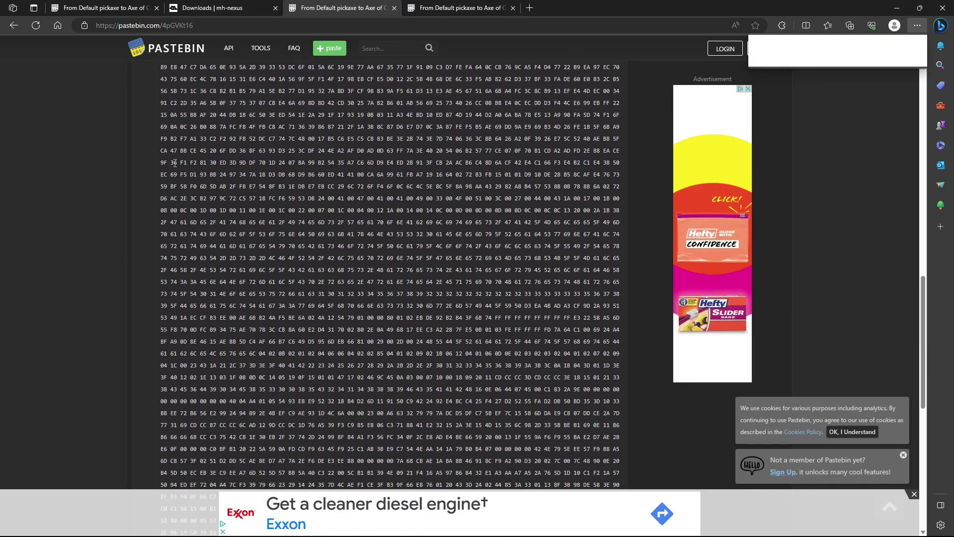
double_click(361, 197)
scroll(361, 197, "down", 5)
triple_click(361, 197)
scroll(361, 202, "up", 10)
scroll(361, 201, "down", 4)
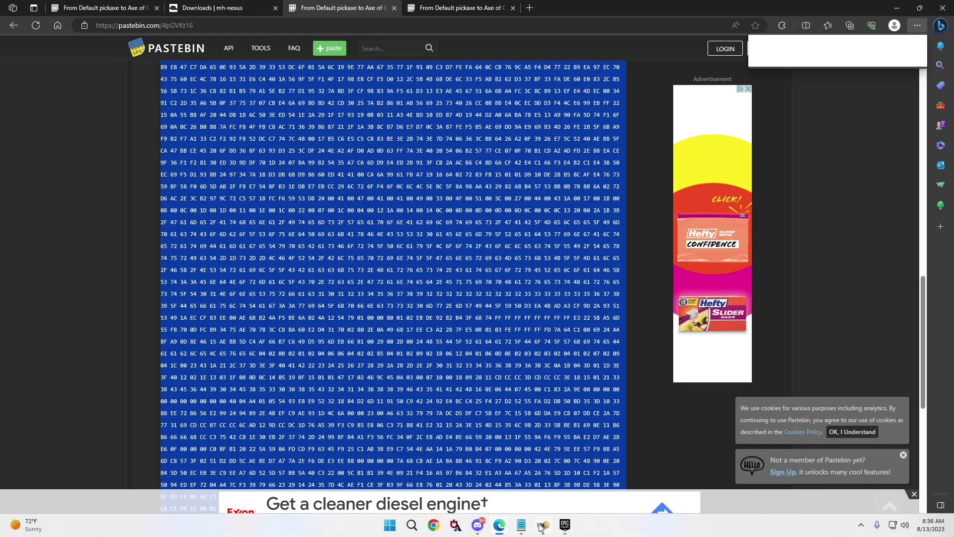
left_click(542, 526)
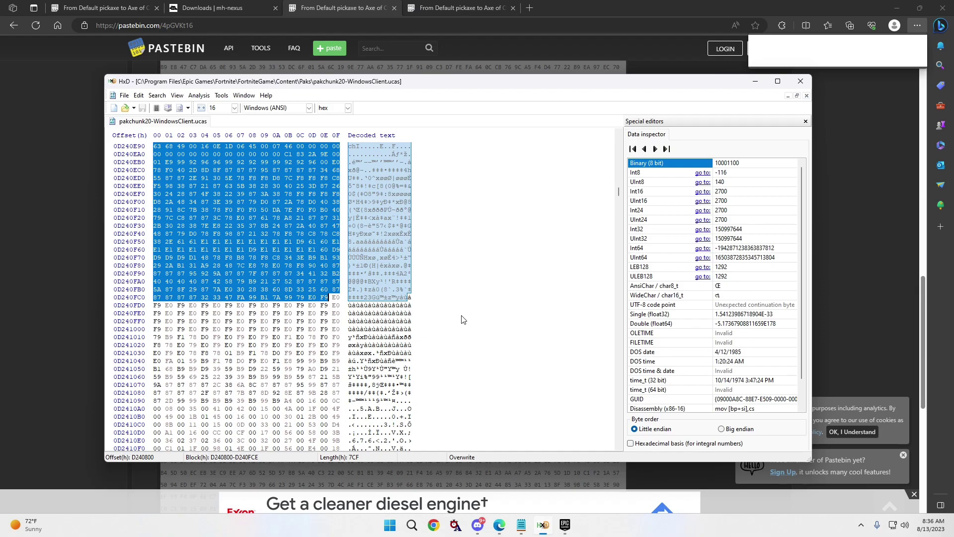
right_click(382, 216)
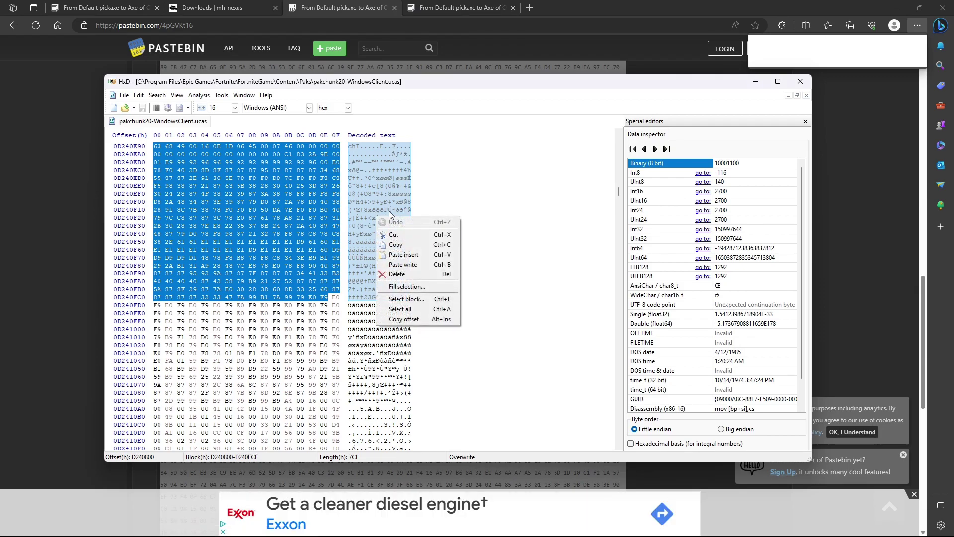
left_click(406, 264)
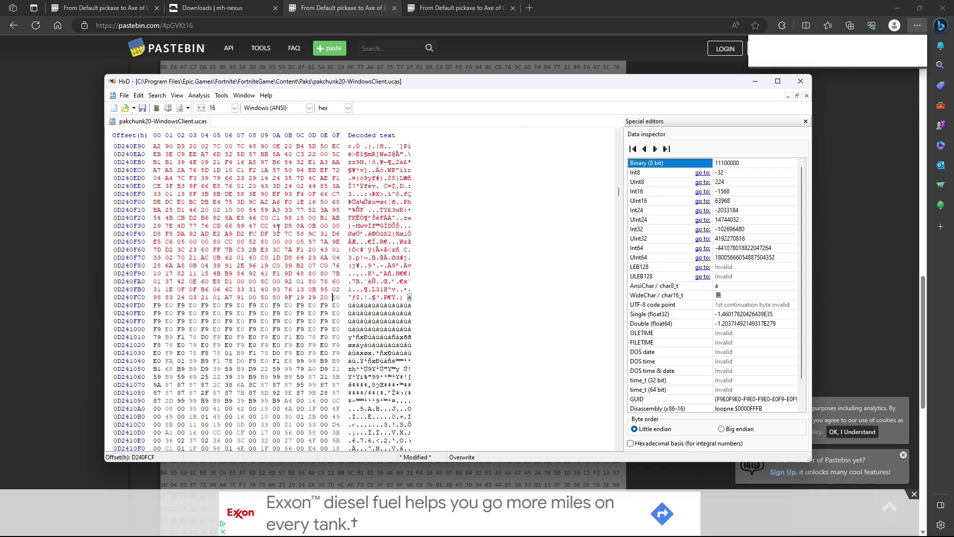
Save the modified pakchunk20-WindowsClient.ucas file and put HxD away.
left_click(124, 94)
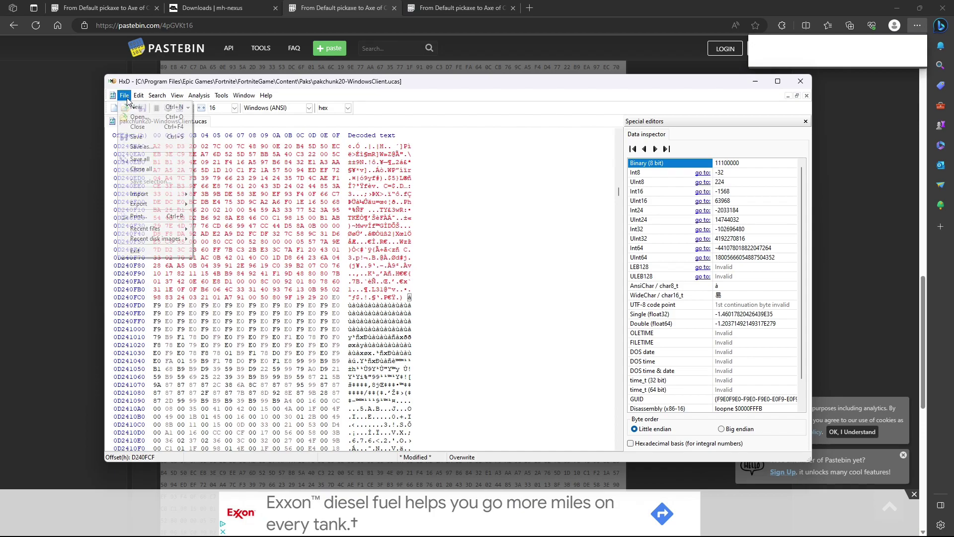
left_click(134, 139)
left_click(758, 84)
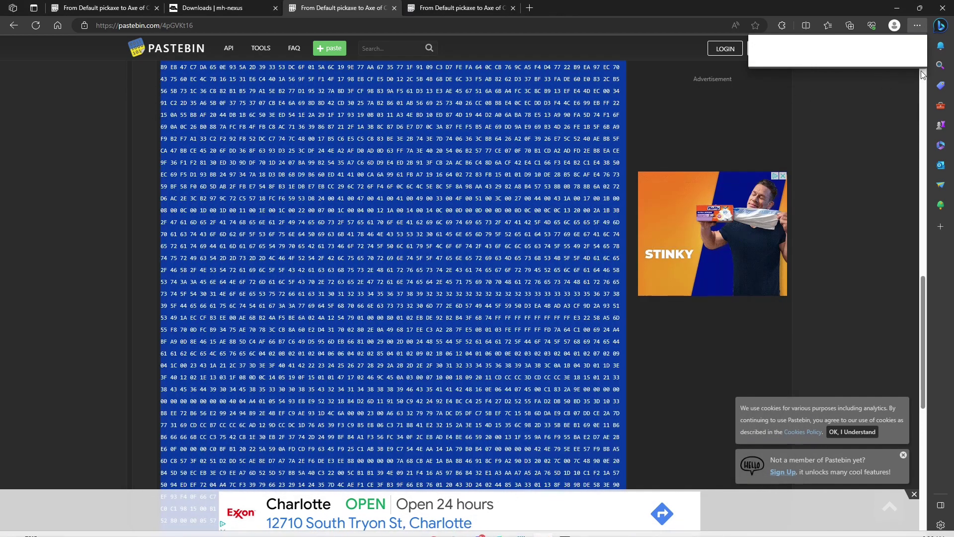
Hide Edge and the password notes, then launch Fortnite from the desktop shortcut.
left_click(896, 7)
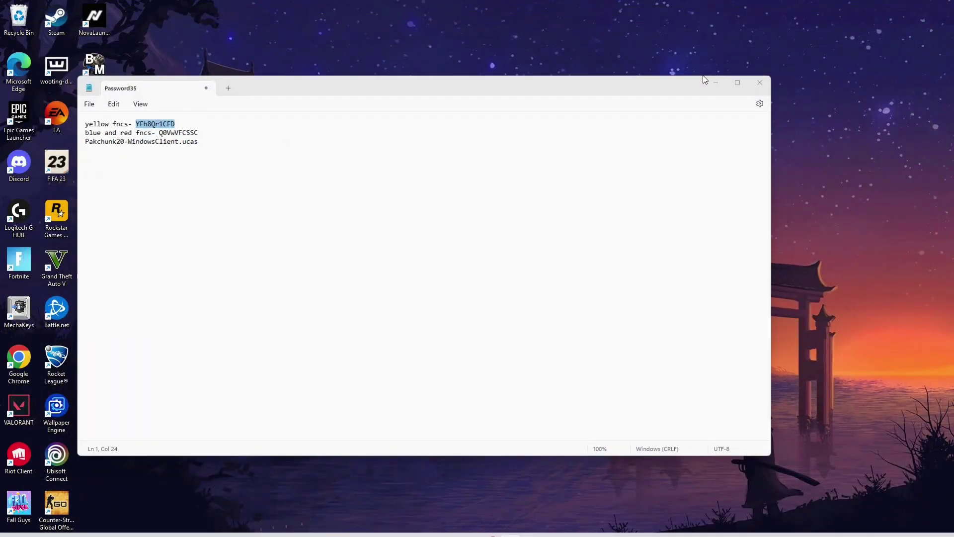
left_click(720, 72)
double_click(30, 268)
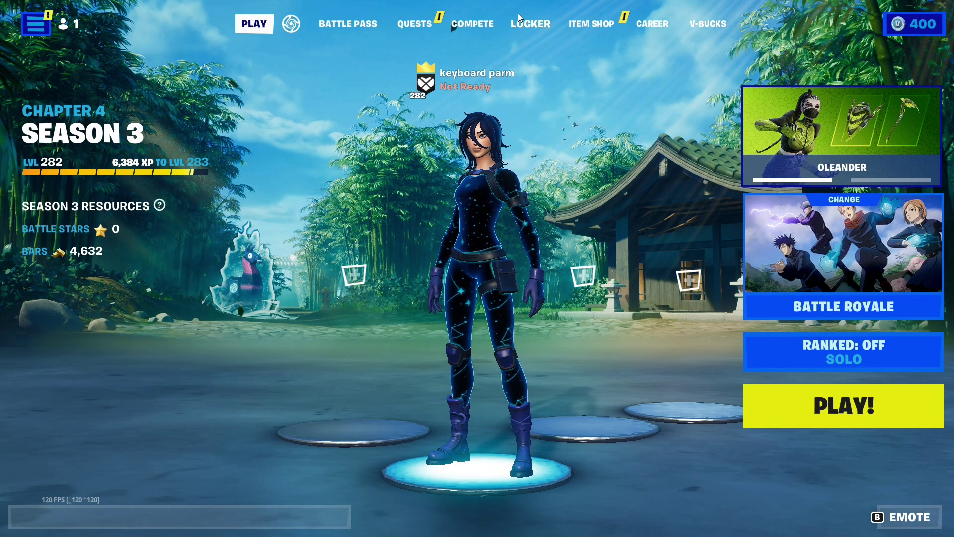
Preview the Default Pickaxe in the Locker as the FNCS Axe of Champions, then return to the lobby.
left_click(518, 15)
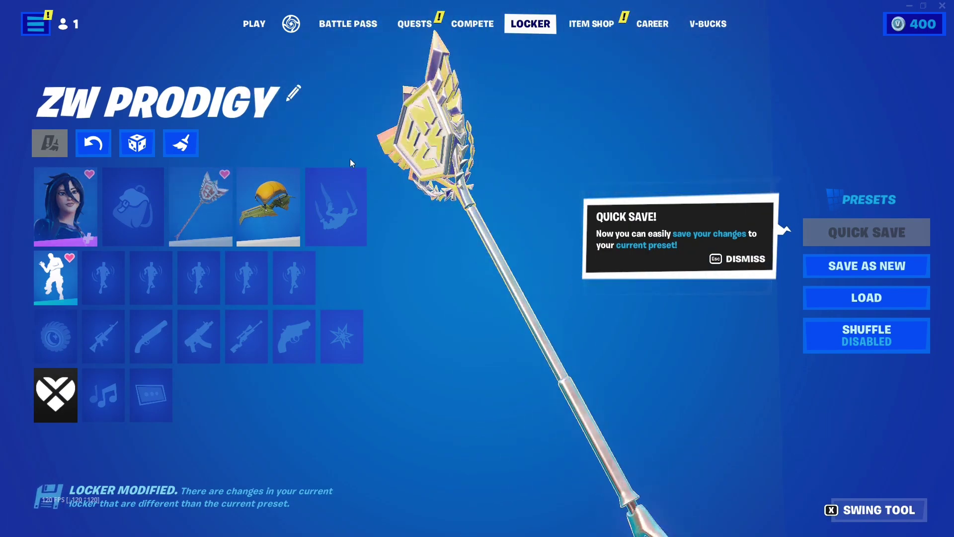
left_click(216, 209)
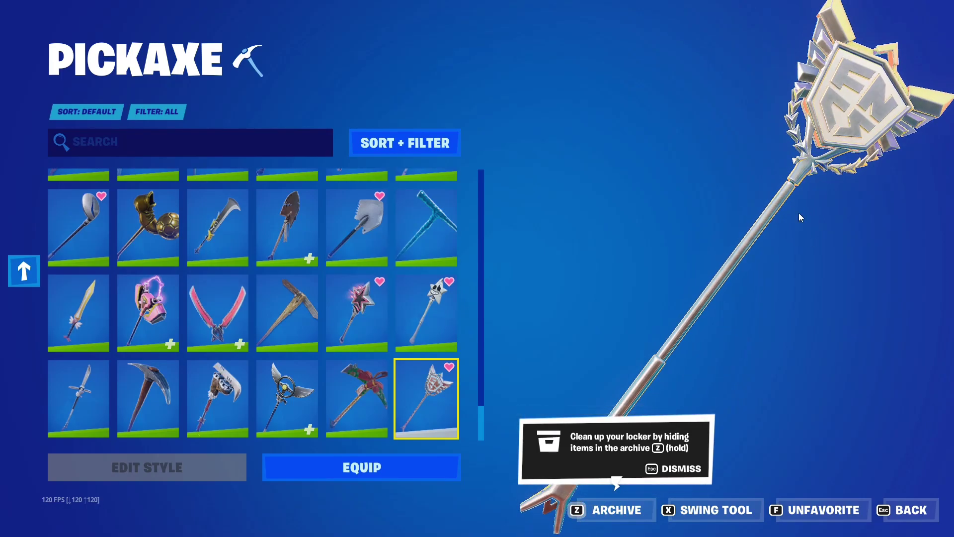
key("Escape")
key("Escape")
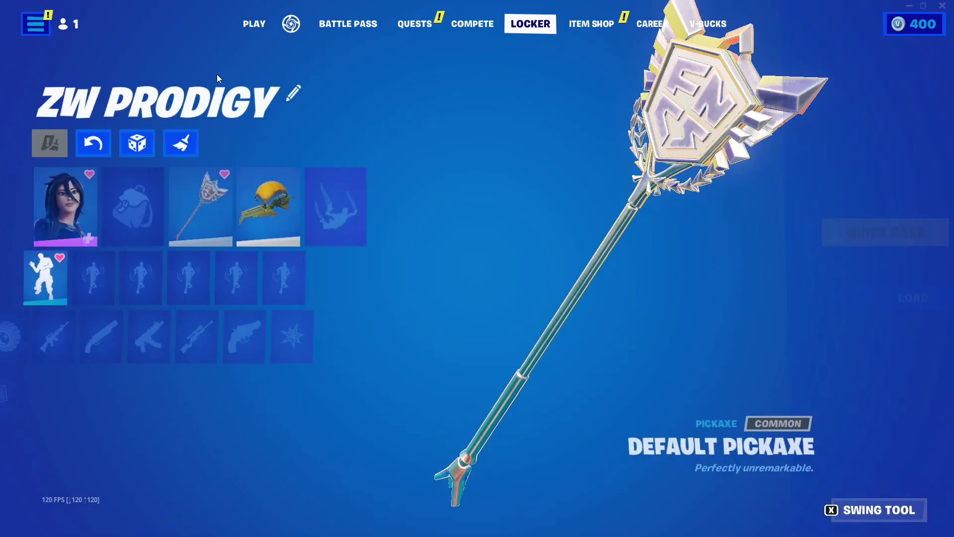
left_click(248, 27)
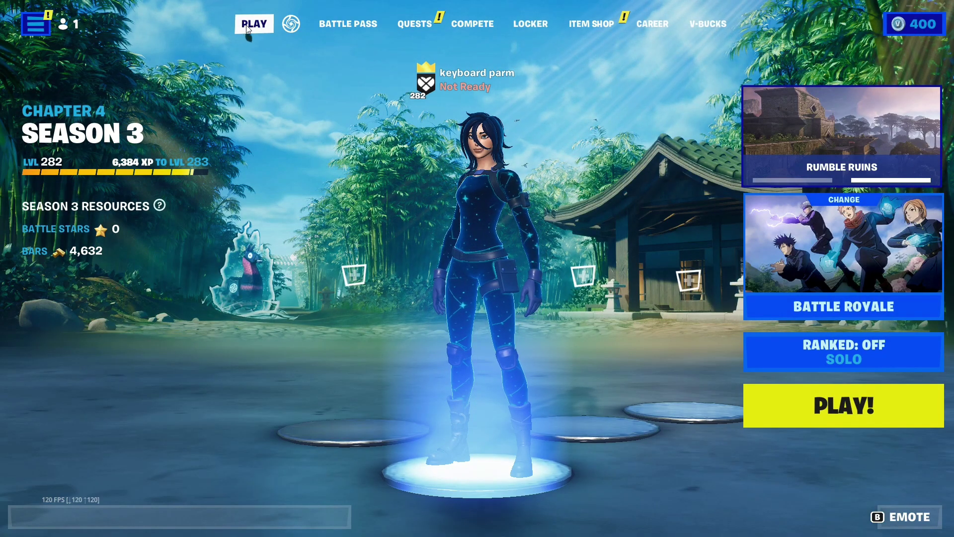